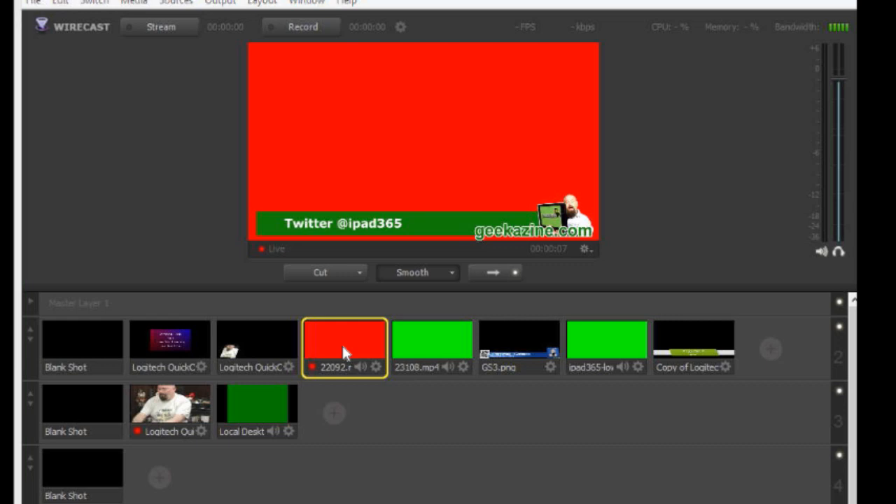
Open the 22092.mp4 shot for editing and enable Use Chroma Key to remove its red background.
{"action": "double_click", "coordinate": [342, 348]}
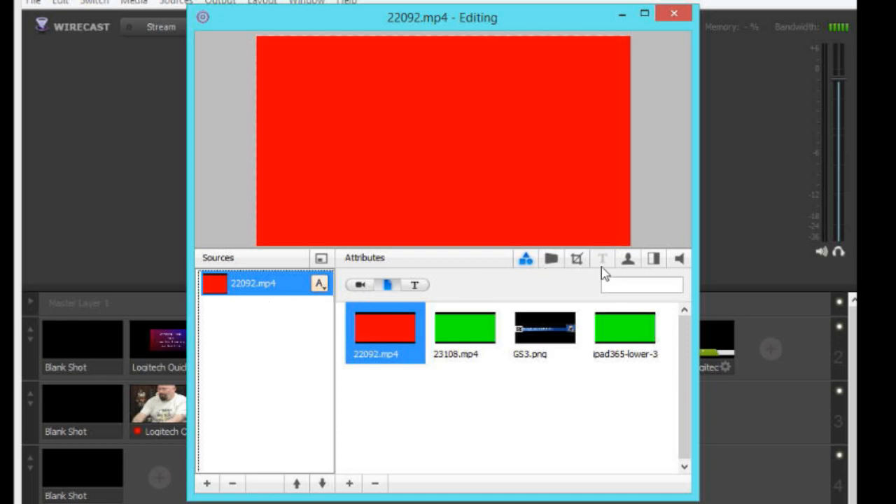
{"action": "left_click", "coordinate": [628, 260]}
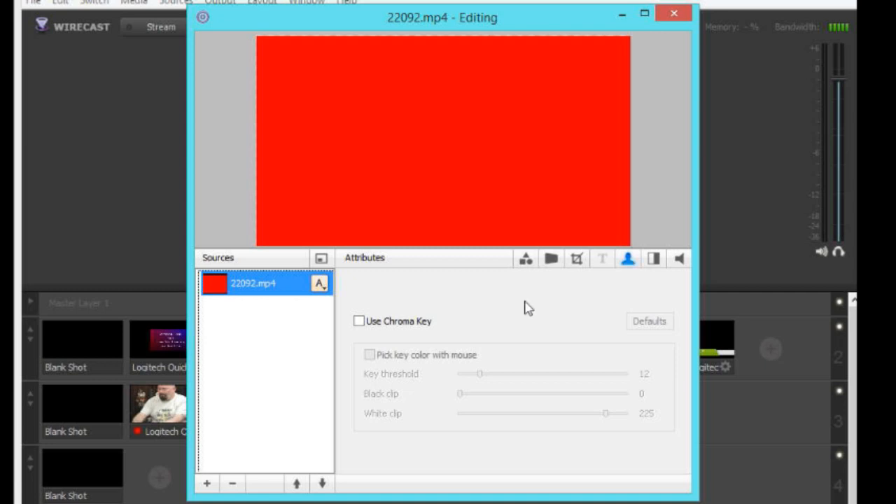
{"action": "left_click", "coordinate": [361, 323]}
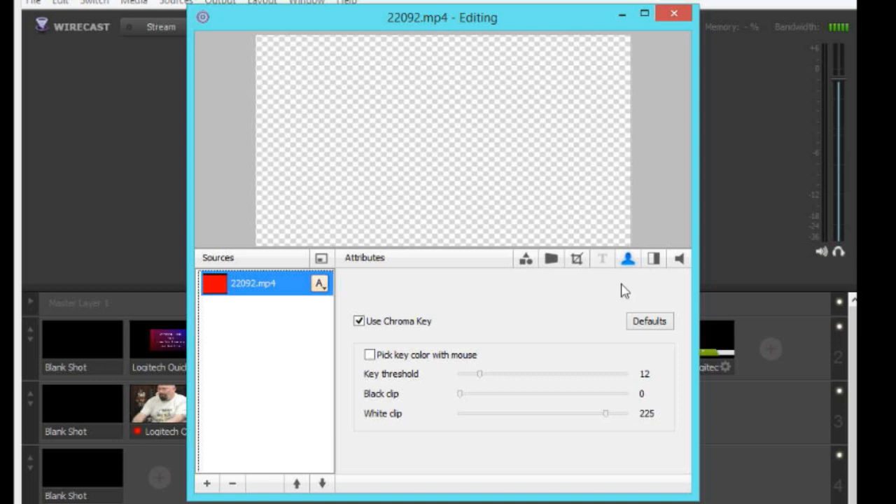
Turn the 22092.mp4 volume down to minimum, set When Finished to Hold, disable remembering position when not live, and close the editor.
{"action": "left_click", "coordinate": [680, 261]}
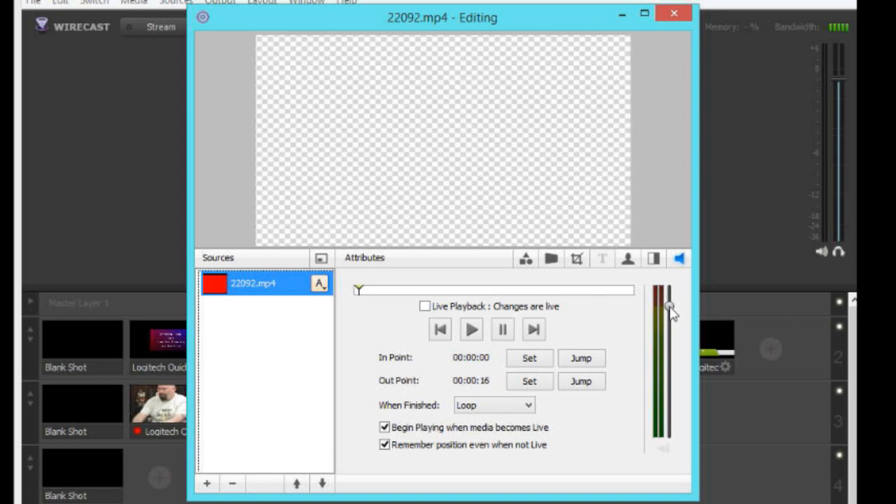
{"action": "left_click_drag", "start_coordinate": [670, 308], "coordinate": [672, 401]}
{"action": "left_click", "coordinate": [667, 452]}
{"action": "left_click", "coordinate": [489, 409]}
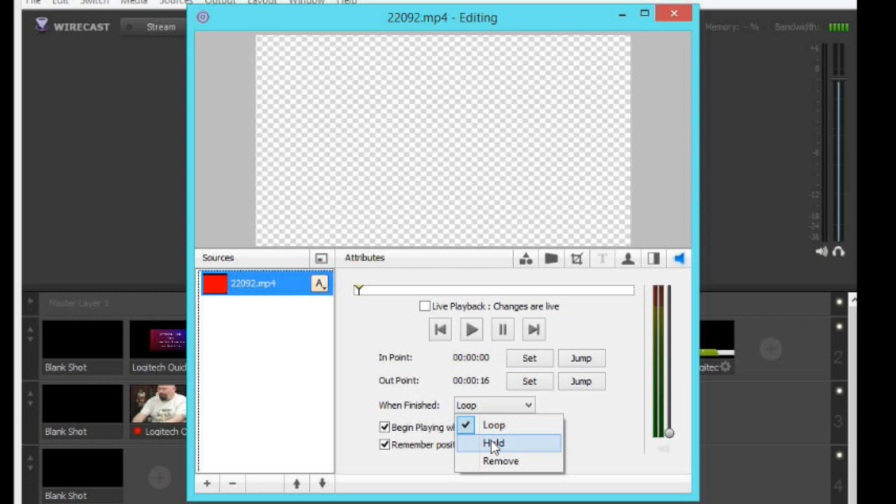
{"action": "left_click", "coordinate": [494, 443]}
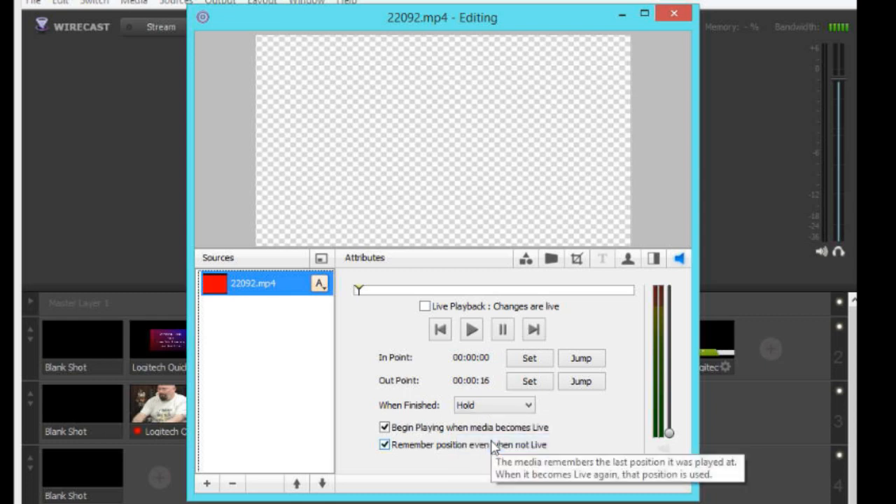
{"action": "left_click", "coordinate": [384, 446]}
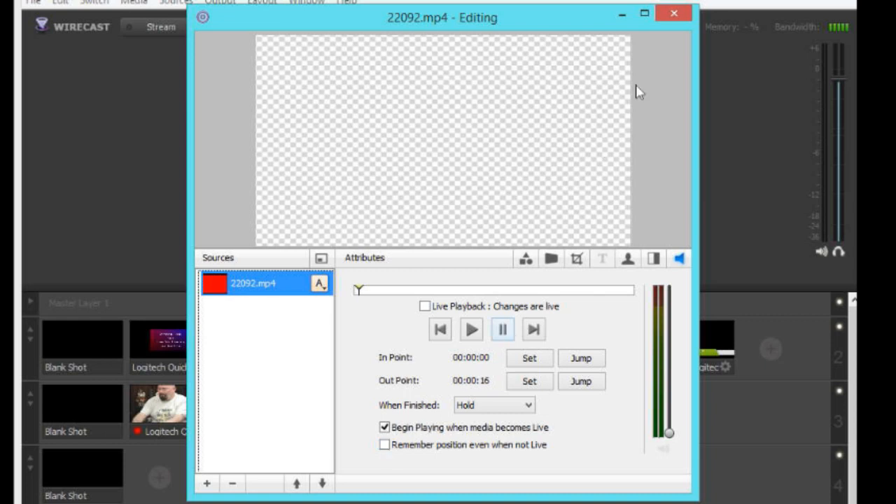
{"action": "left_click", "coordinate": [674, 15]}
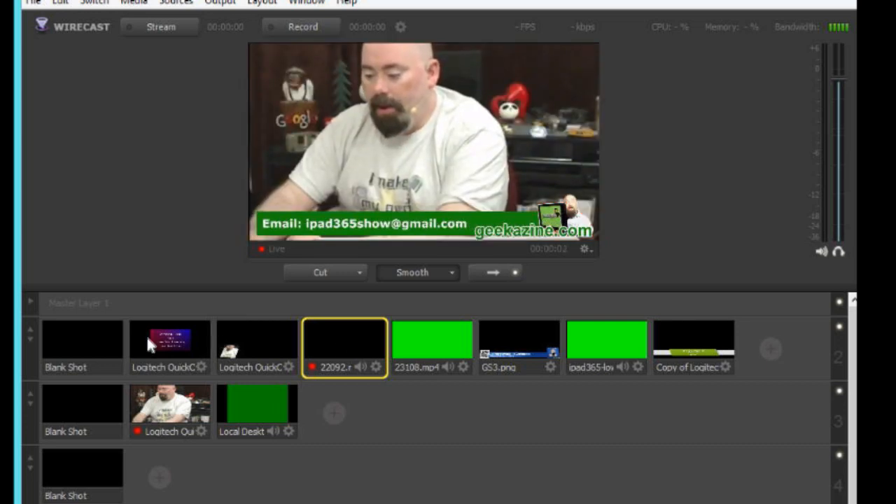
Test the keyed 22092.mp4 lower third by blanking layer 2, taking the clip live, and blanking the layer again.
{"action": "left_click", "coordinate": [103, 343]}
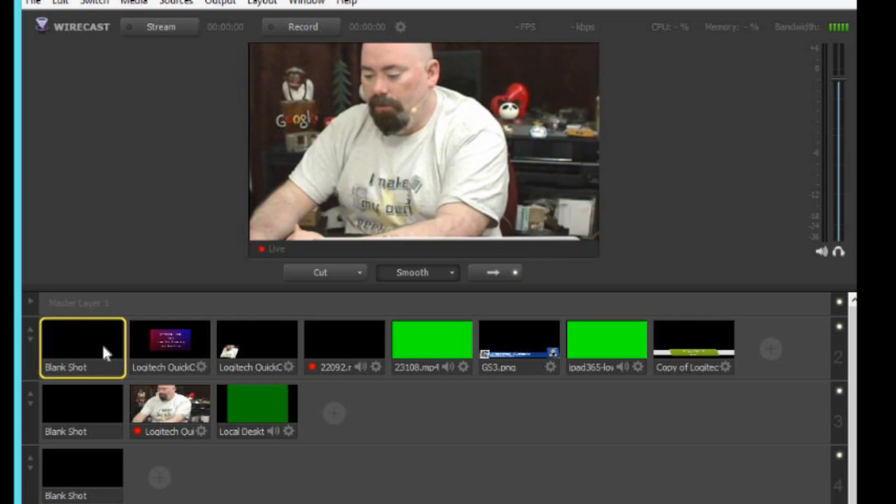
{"action": "left_click", "coordinate": [339, 344]}
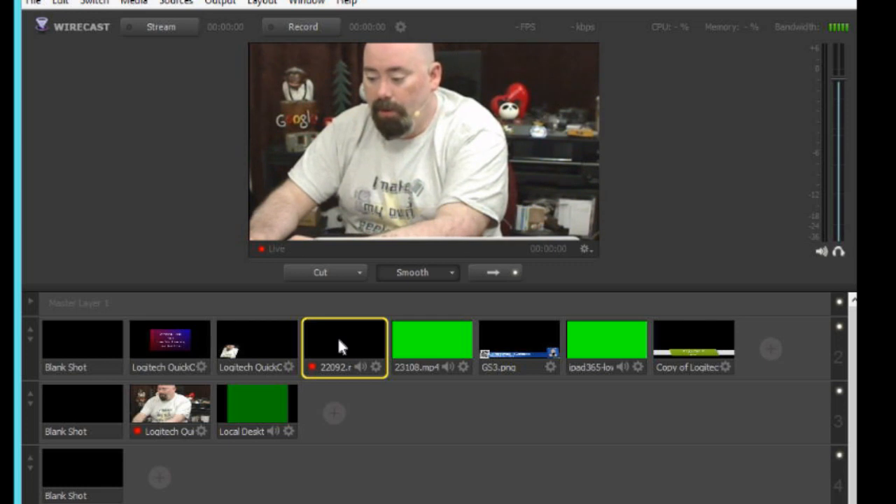
{"action": "left_click", "coordinate": [91, 335]}
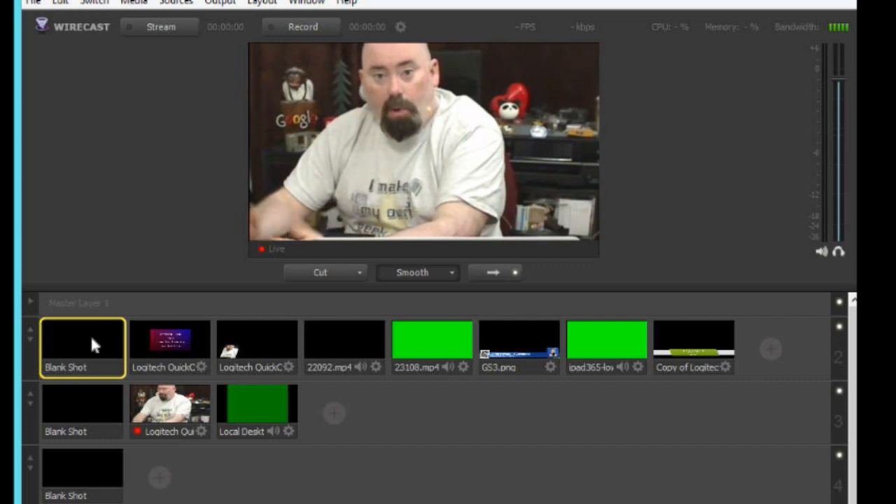
Take the 23108.mp4 shot live, open it for editing, and enable Use Chroma Key to remove its green background.
{"action": "left_click", "coordinate": [429, 342]}
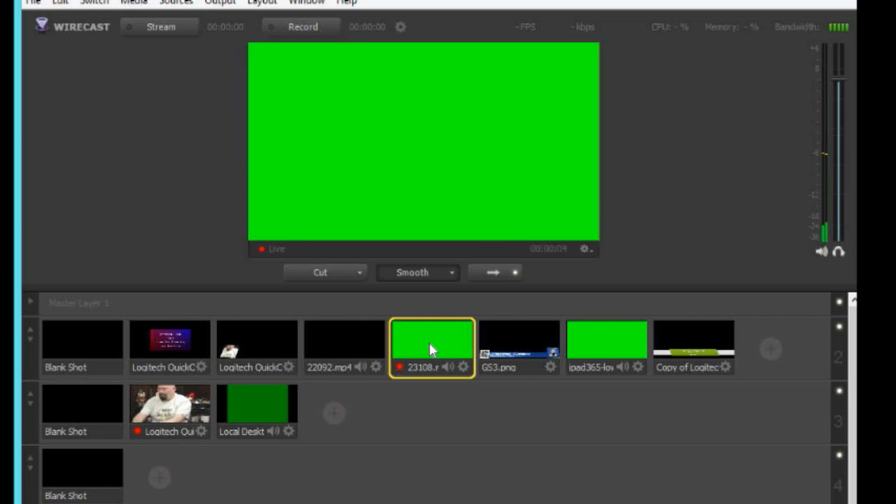
{"action": "key", "text": "XF86AudioMute"}
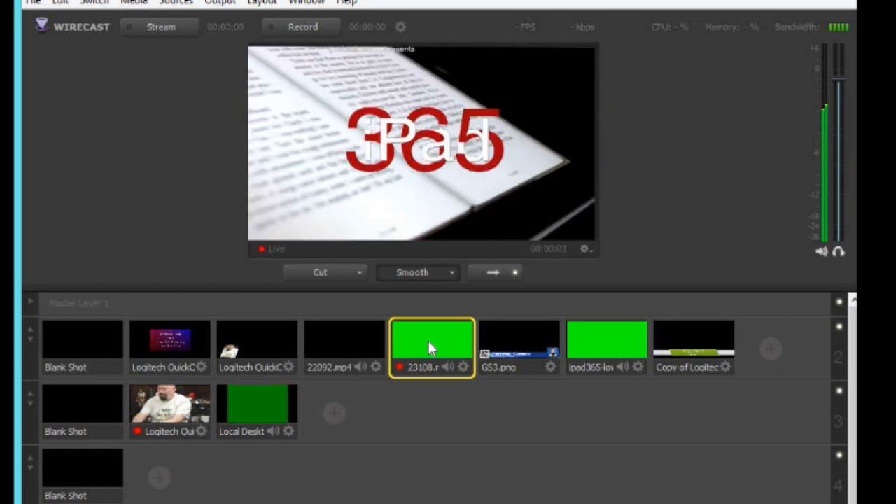
{"action": "double_click", "coordinate": [427, 340]}
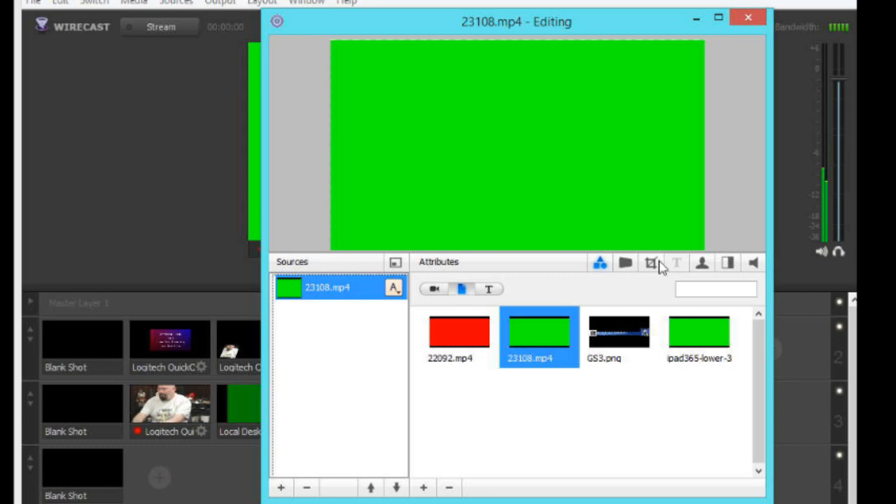
{"action": "left_click", "coordinate": [701, 263]}
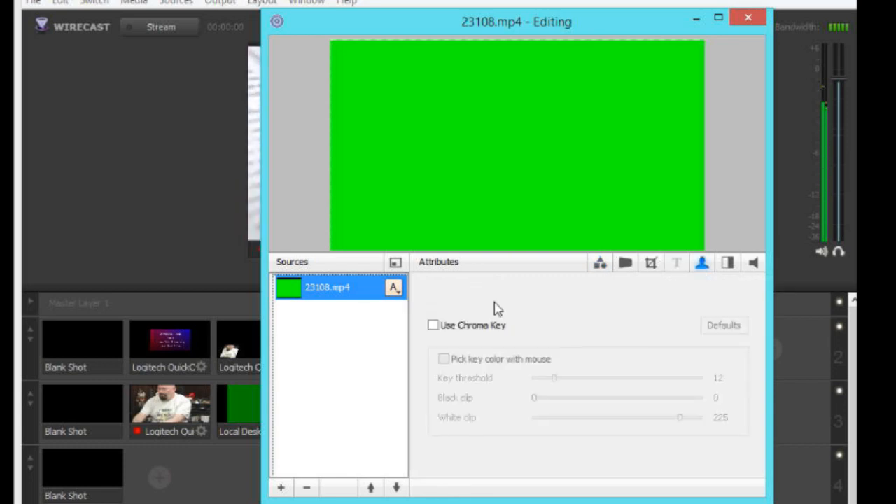
{"action": "left_click", "coordinate": [433, 325]}
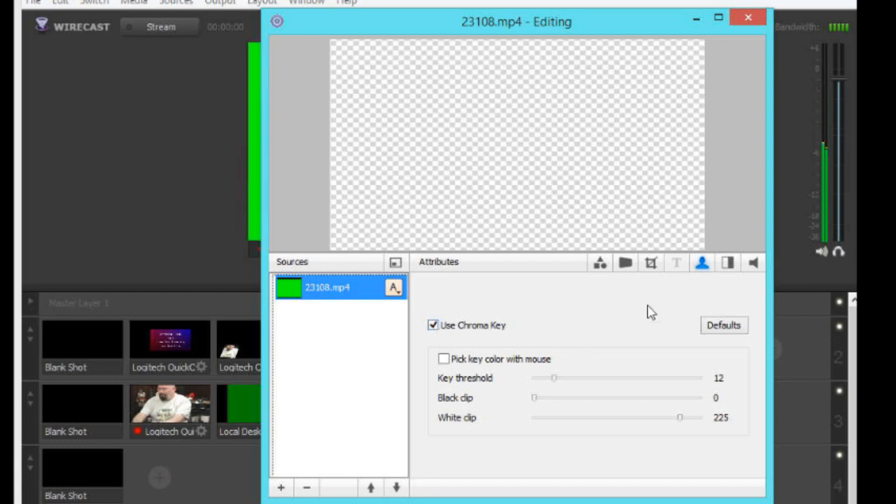
Turn the 23108.mp4 volume down to minimum, set When Finished to Hold, disable remembering position when not live, and close the editor.
{"action": "left_click", "coordinate": [754, 263]}
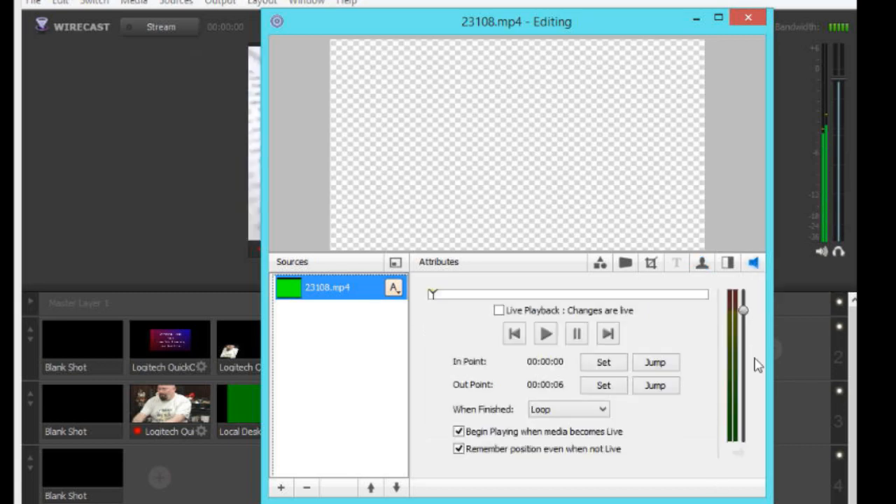
{"action": "left_click_drag", "start_coordinate": [744, 311], "coordinate": [745, 454]}
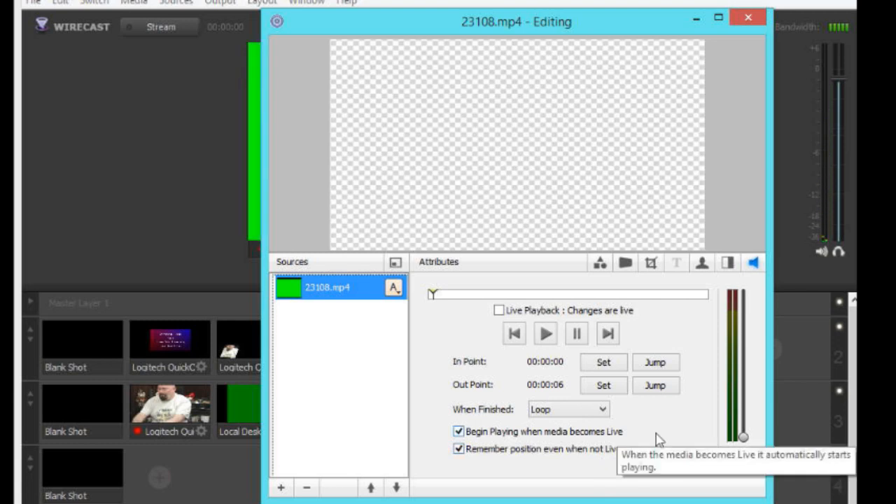
{"action": "left_click", "coordinate": [603, 411]}
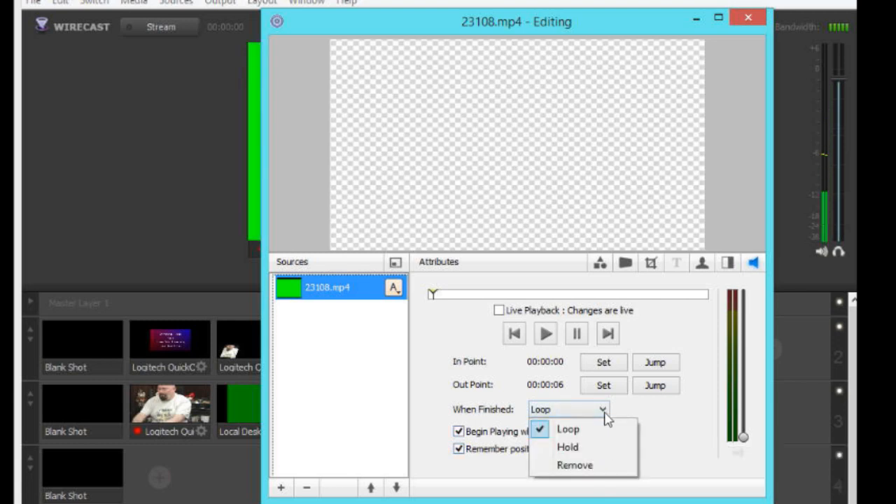
{"action": "left_click", "coordinate": [593, 446]}
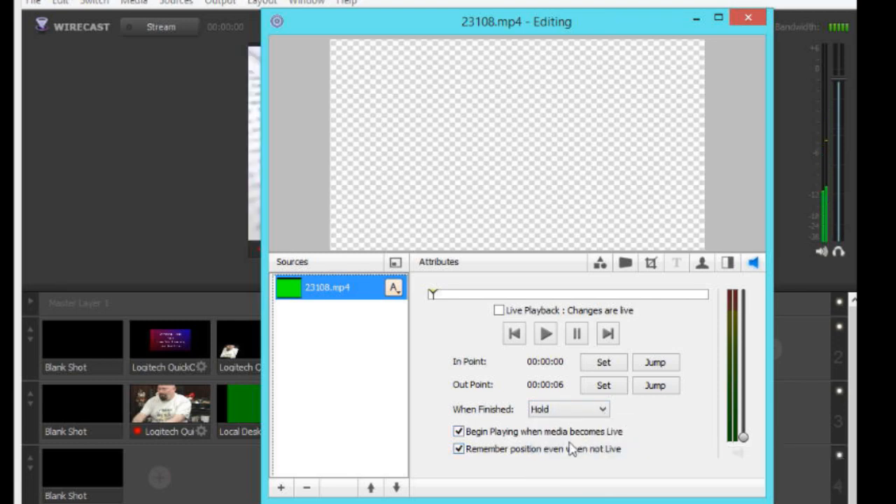
{"action": "left_click", "coordinate": [460, 450]}
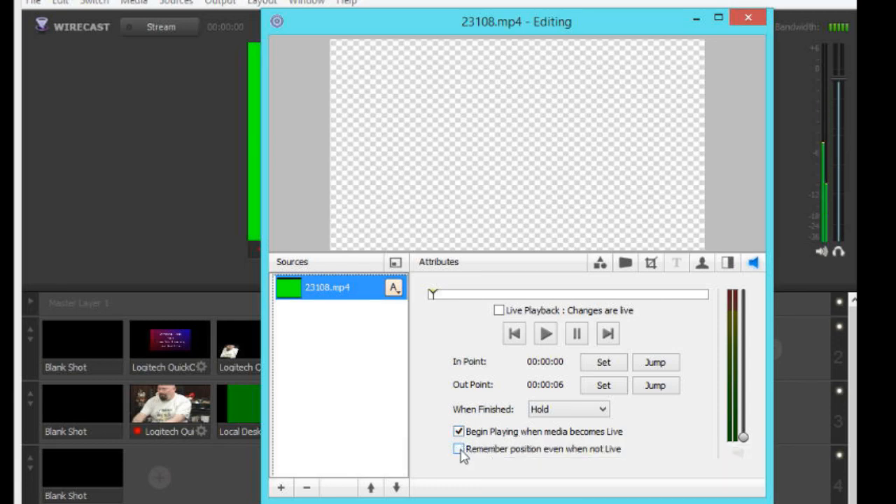
{"action": "left_click", "coordinate": [748, 21]}
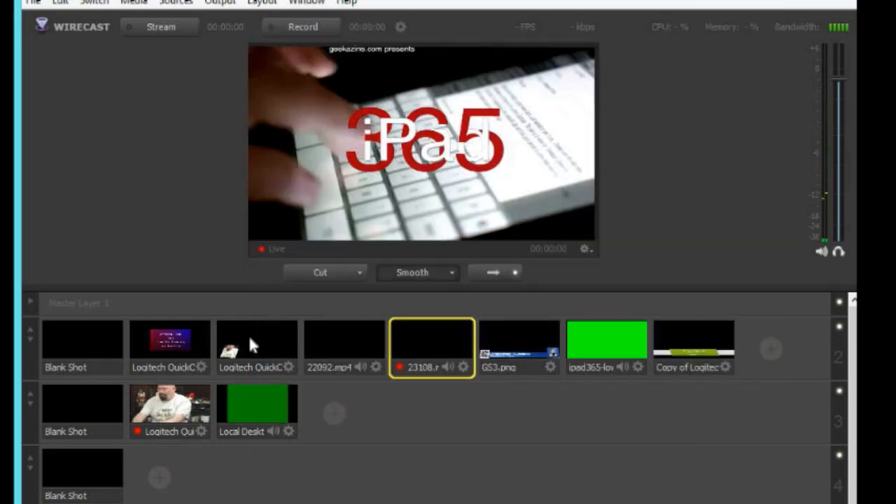
Blank layer 2 and replay the keyed 23108.mp4 clip live to check how it plays over the camera.
{"action": "left_click", "coordinate": [71, 341]}
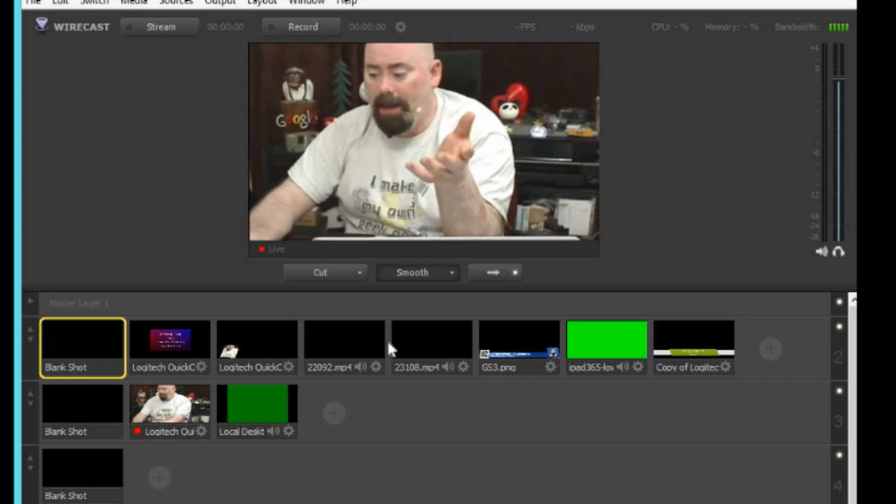
{"action": "left_click", "coordinate": [421, 337]}
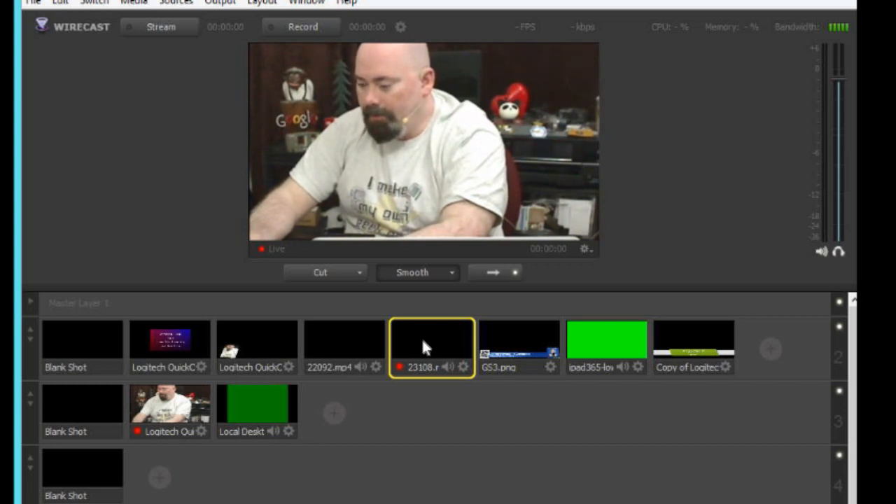
Trim the 23108.mp4 clip with an in point of 00:00:02 and an out point of 00:00:06, and close the editor.
{"action": "double_click", "coordinate": [423, 343]}
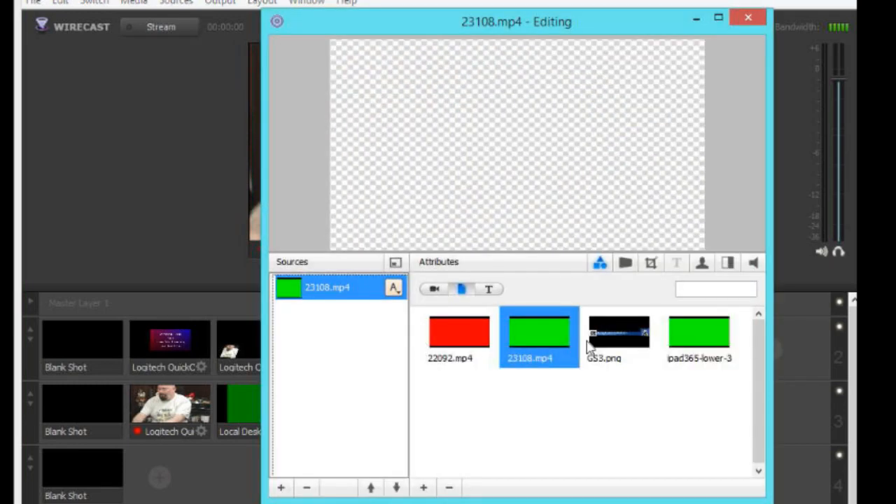
{"action": "left_click", "coordinate": [757, 264]}
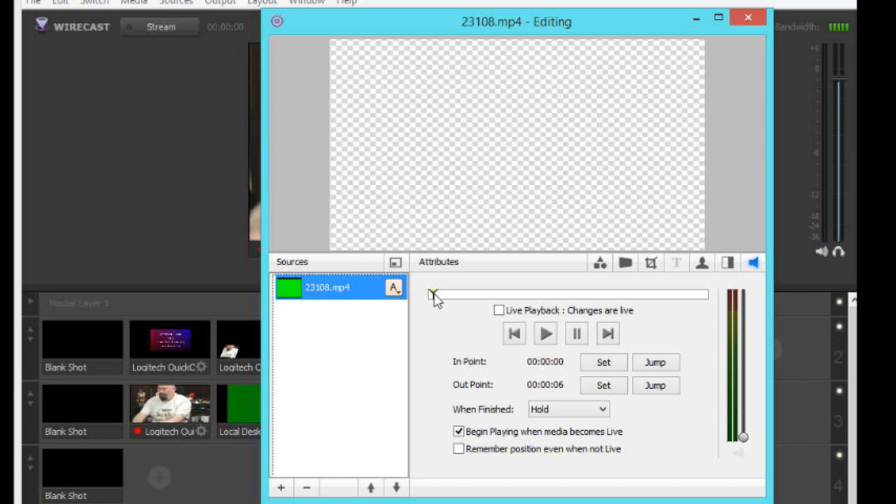
{"action": "mouse_move", "coordinate": [434, 294]}
{"action": "left_mouse_down"}
{"action": "mouse_move", "coordinate": [562, 297]}
{"action": "mouse_move", "coordinate": [547, 297]}
{"action": "left_mouse_up"}
{"action": "left_click", "coordinate": [599, 364]}
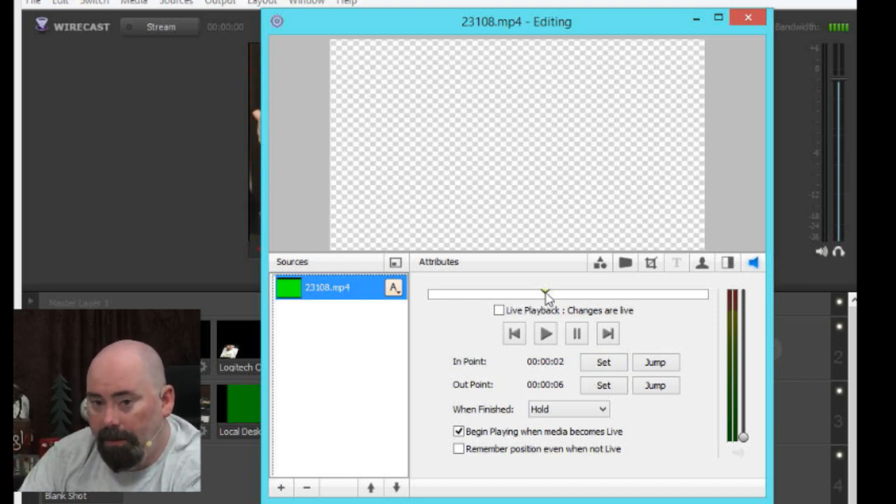
{"action": "left_click_drag", "start_coordinate": [546, 295], "coordinate": [711, 298]}
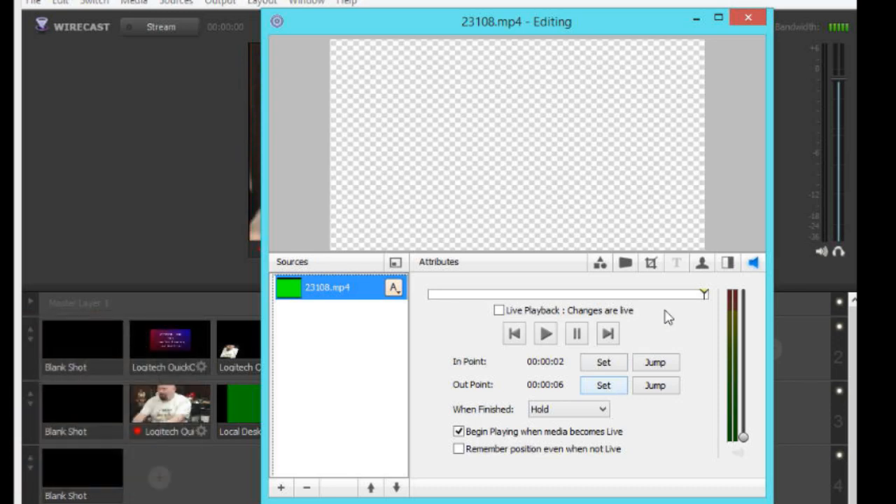
{"action": "left_click", "coordinate": [753, 21]}
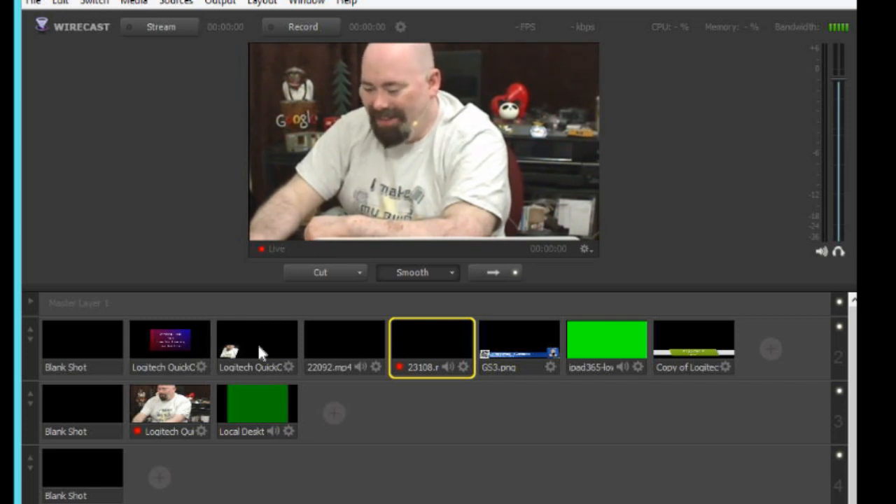
Blank layer 2 and play the trimmed 23108.mp4 clip live to test it.
{"action": "left_click", "coordinate": [105, 341]}
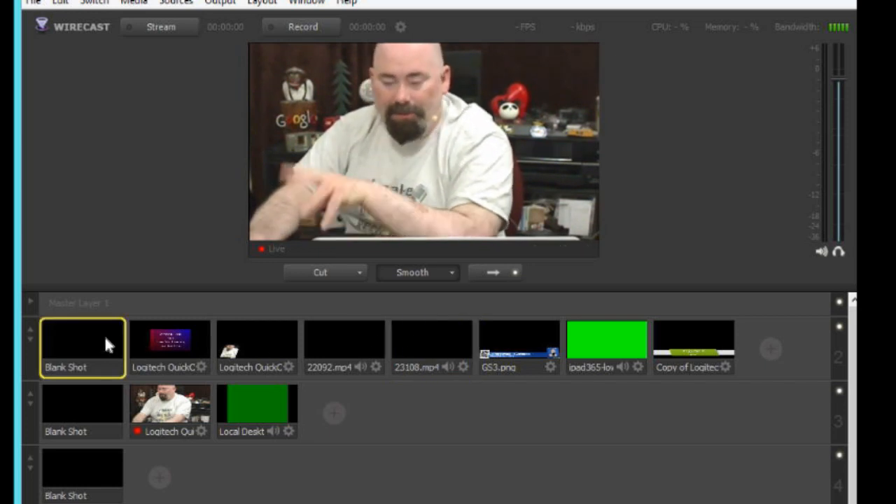
{"action": "left_click", "coordinate": [419, 341]}
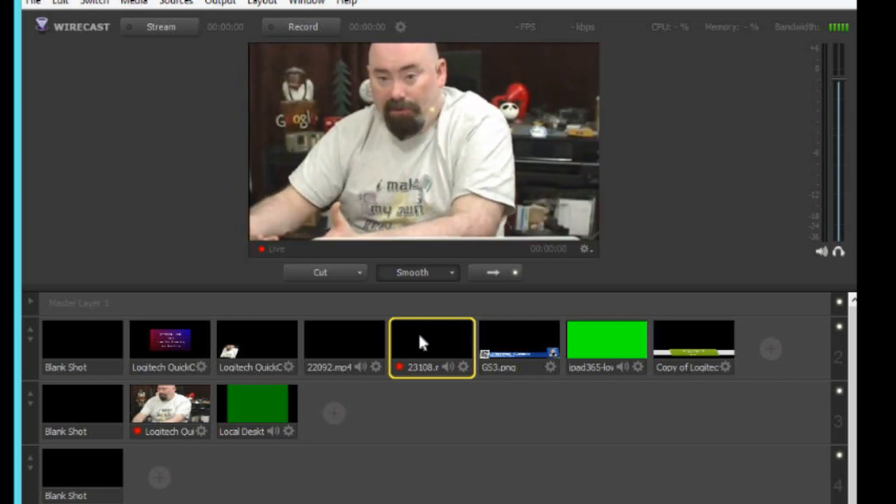
Show the layer 2 overlays live one after another: the 22092.mp4 lower third, the tutorial title, GS3.png, and the green-and-white lower third.
{"action": "left_click", "coordinate": [352, 343]}
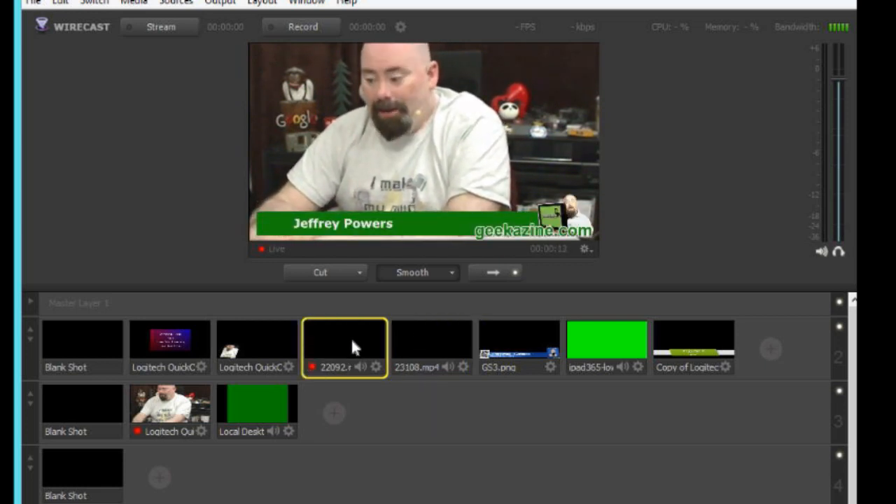
{"action": "left_click", "coordinate": [177, 342]}
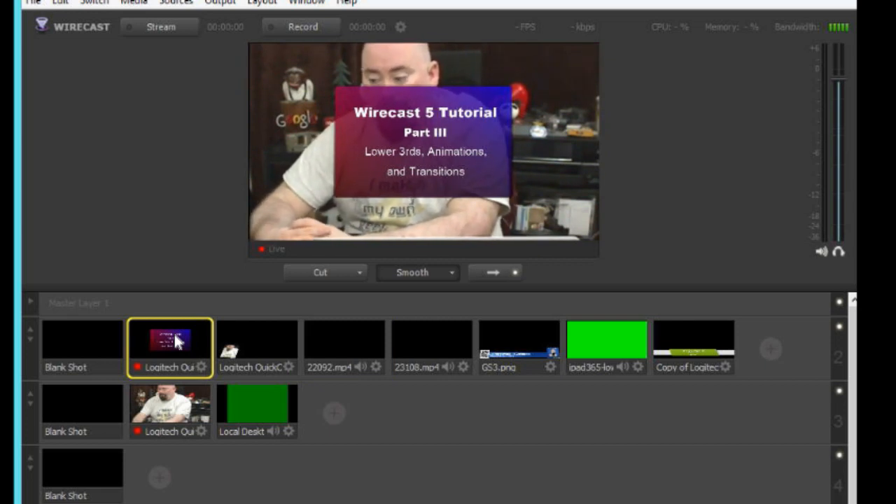
{"action": "left_click", "coordinate": [519, 346]}
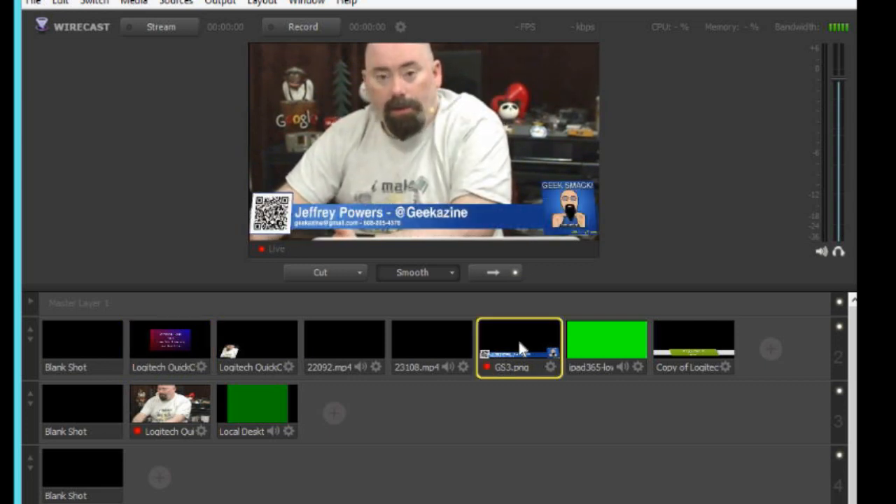
{"action": "left_click", "coordinate": [705, 341]}
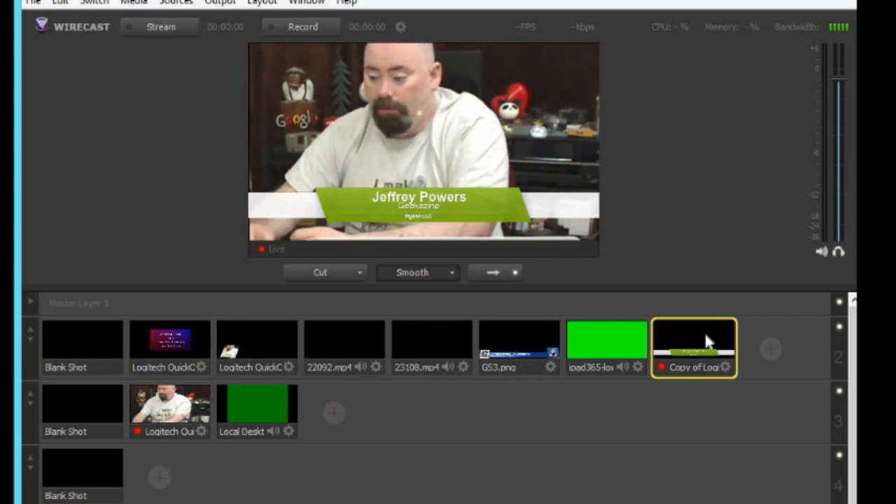
Play the 23108.mp4 transition over the camera and switch layers 2 and 3 to their blank shots.
{"action": "left_click", "coordinate": [438, 343]}
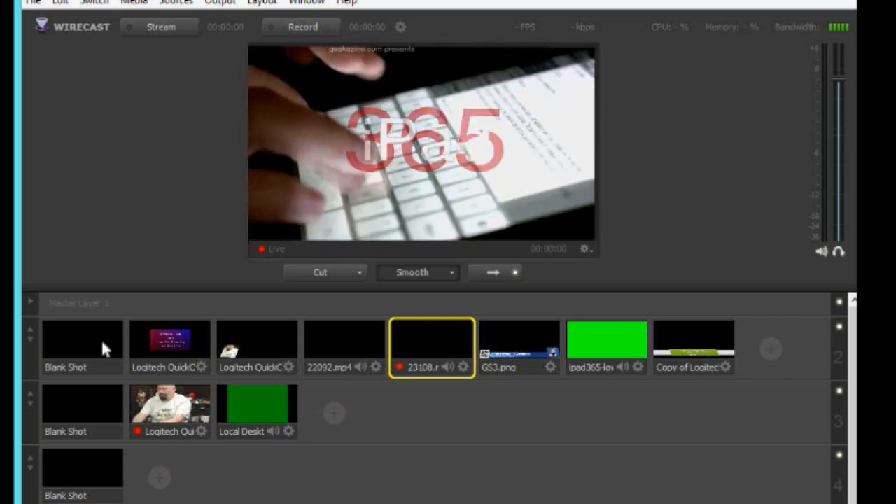
{"action": "left_click", "coordinate": [100, 336]}
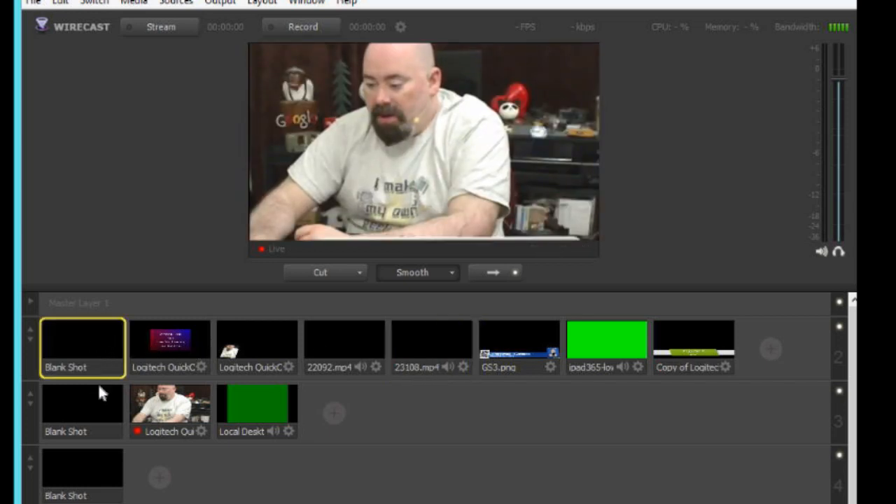
{"action": "left_click", "coordinate": [96, 403]}
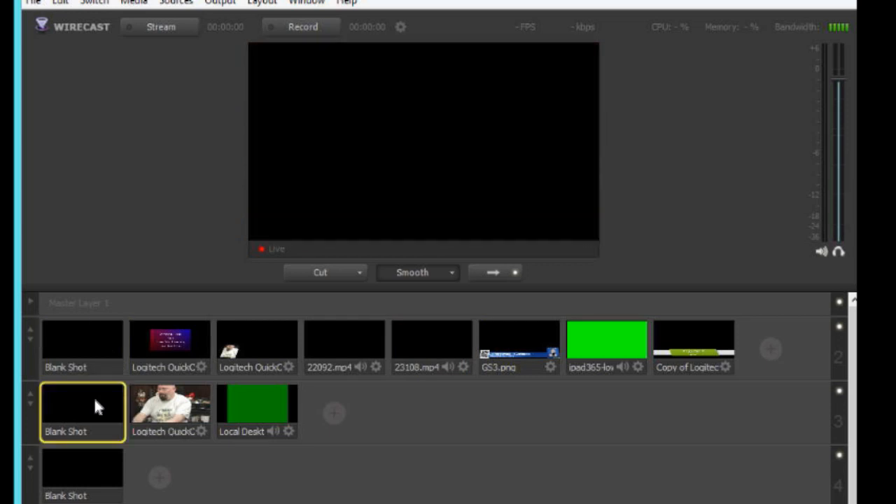